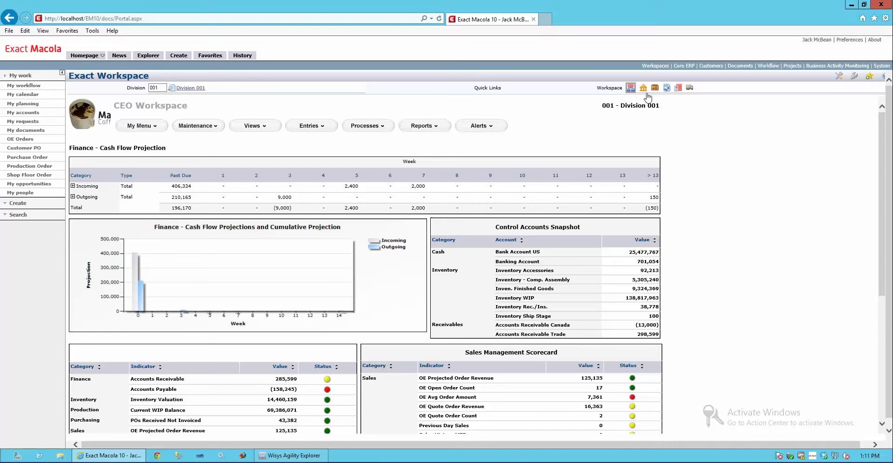
Switch to the WiSys WMS Workspace dashboard and browse its Maintenance, Views and Entries menus.
click(679, 89)
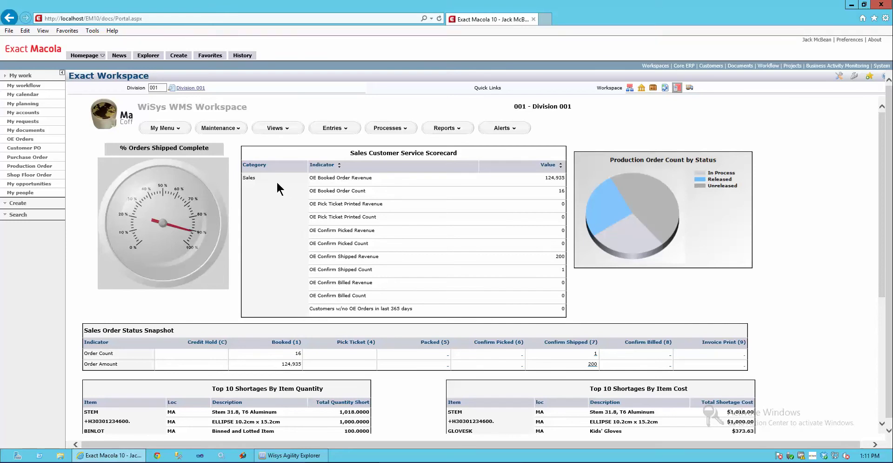
click(239, 132)
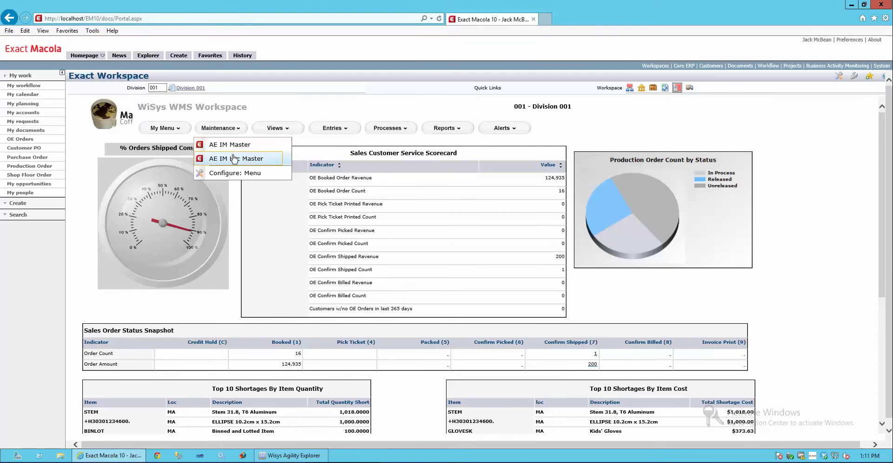
click(289, 131)
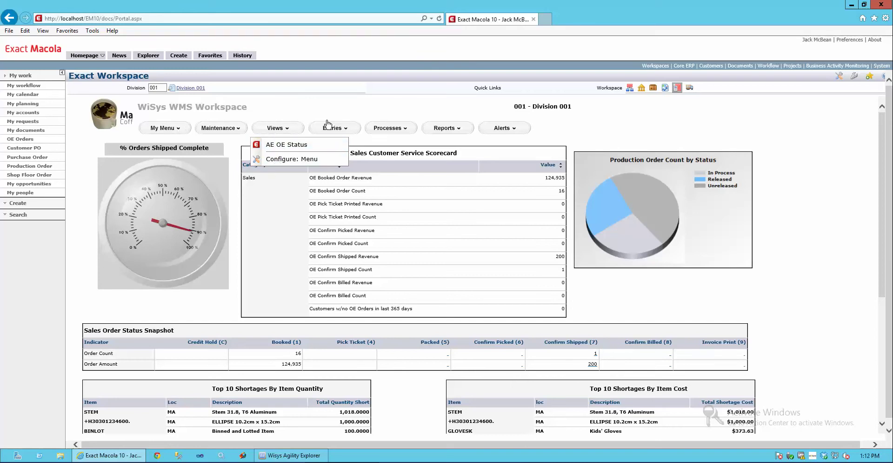
click(339, 127)
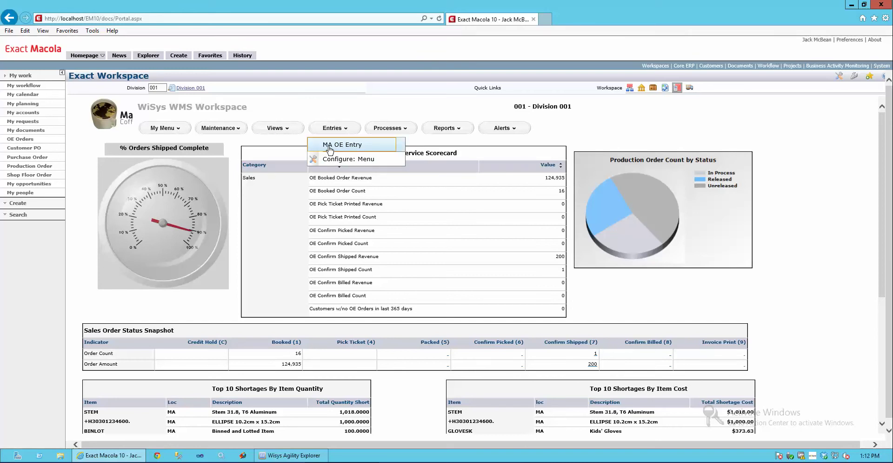
In MA OE Entry, load order 84 for Outdoor Adventure Outlet, showing its 1,000 STEM line at 2.00.
click(349, 145)
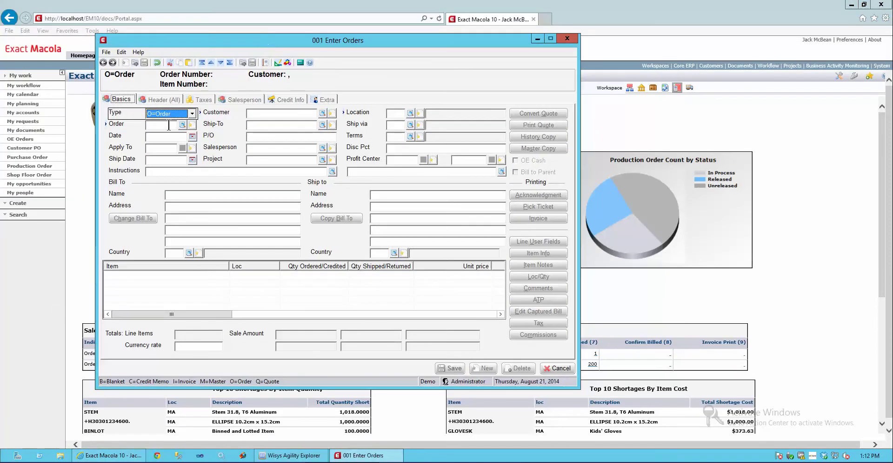
click(167, 124)
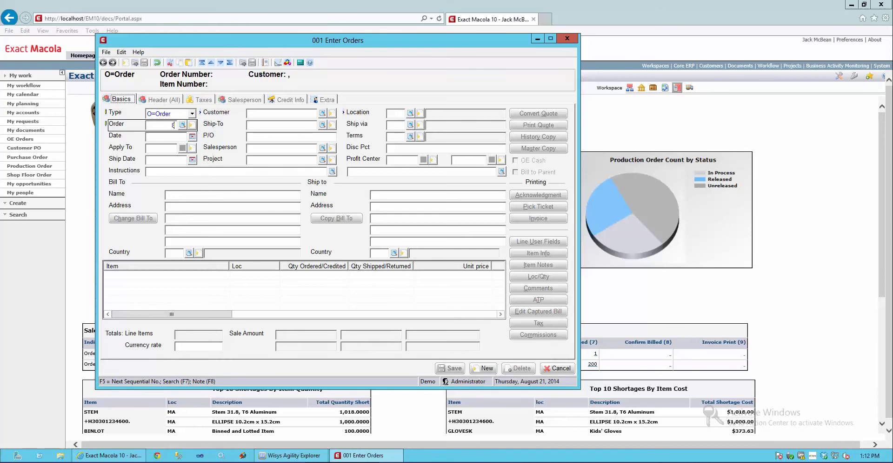
text(84)
key(Return)
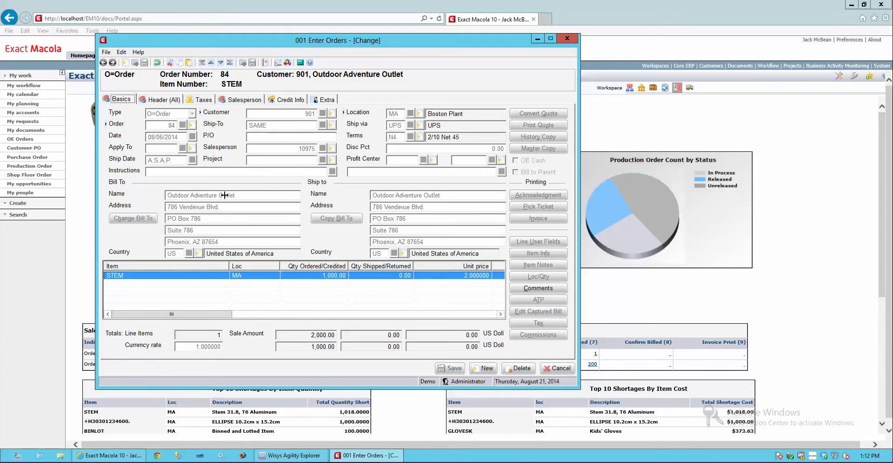
Cancel out of order 84 and open the AE IM Loc Master inventory location list.
click(562, 367)
click(562, 368)
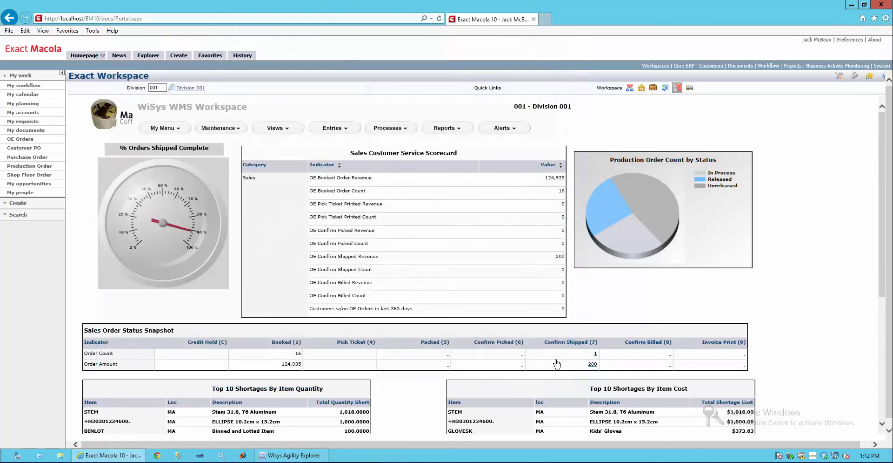
scroll(414, 206, down, 3)
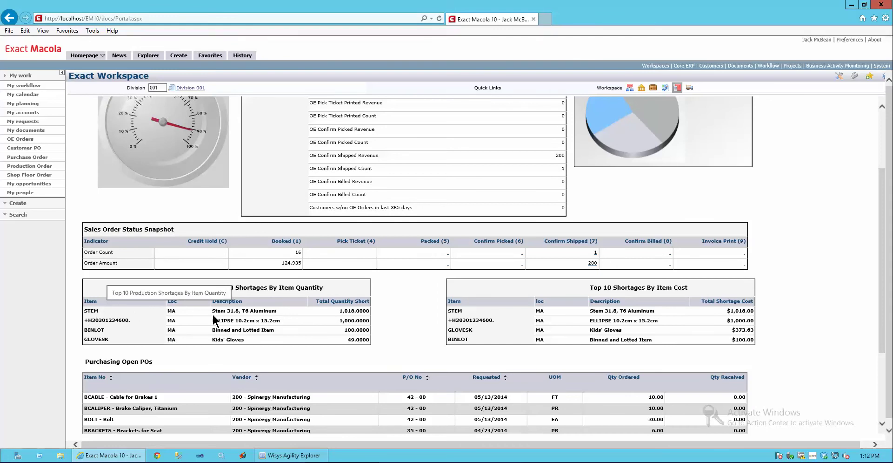
scroll(114, 302, up, 2)
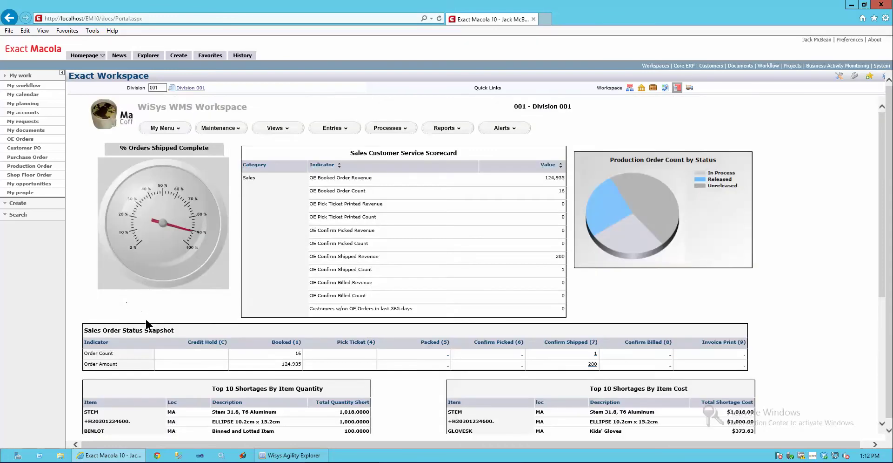
click(237, 128)
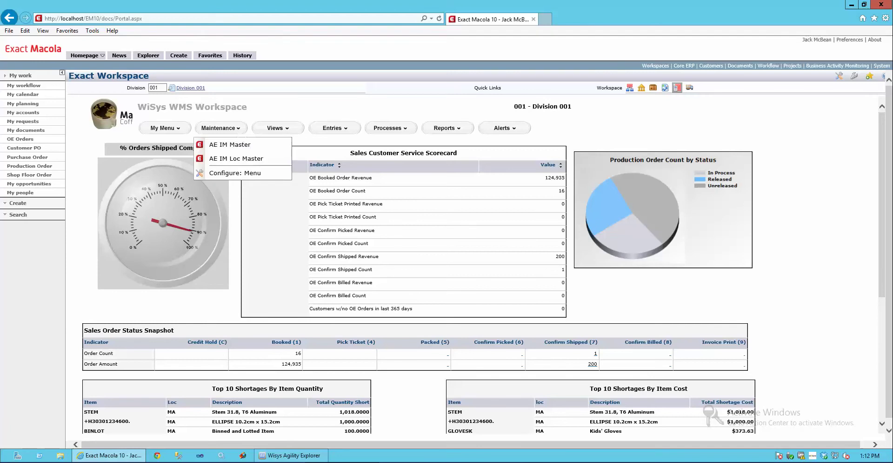
click(233, 159)
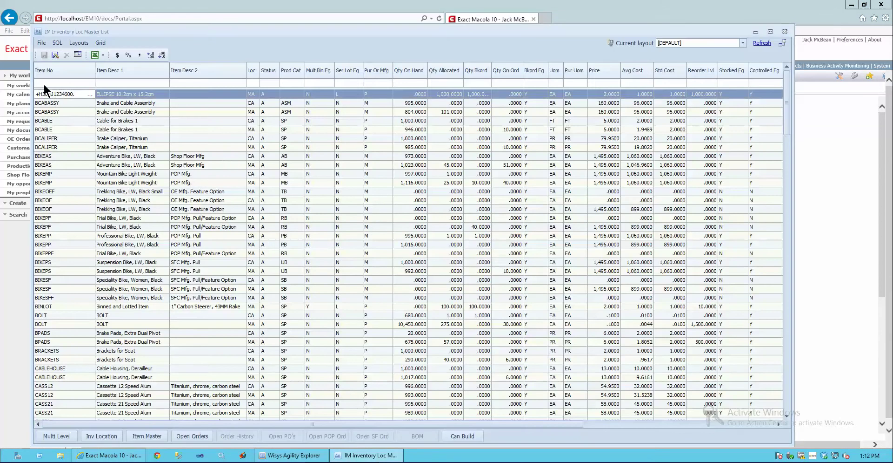
Filter the location list to STEM, select its MA row, and review then close its open POs.
click(43, 82)
text(stem)
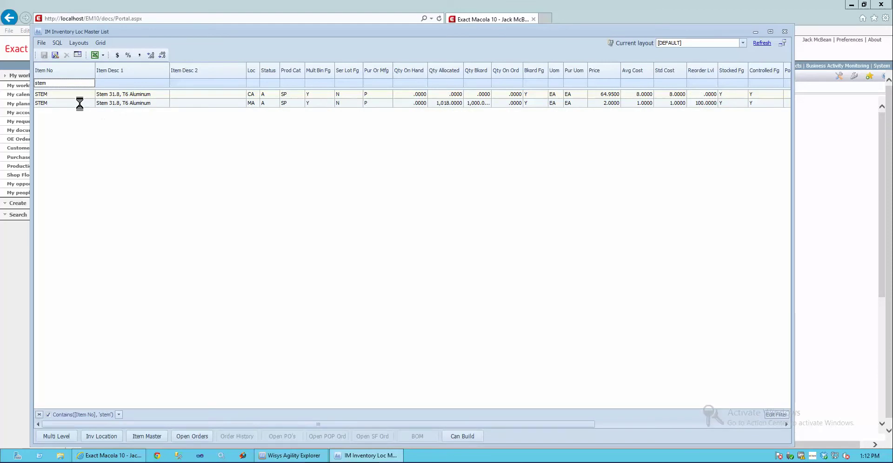
click(80, 103)
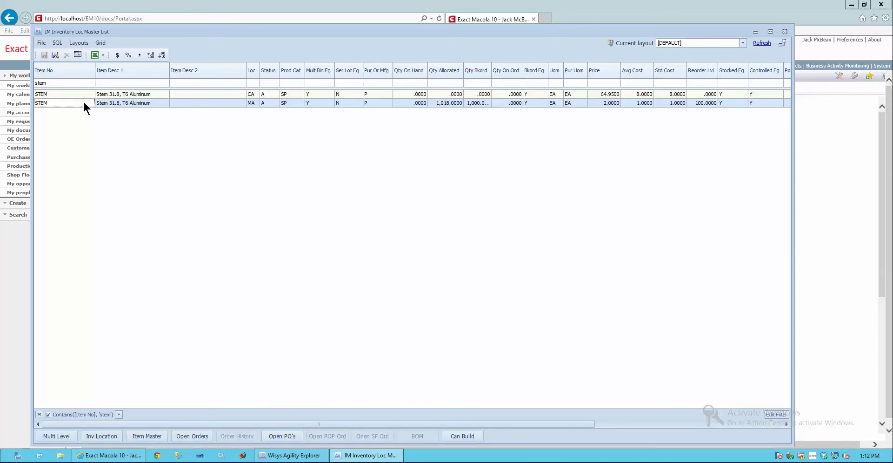
click(268, 434)
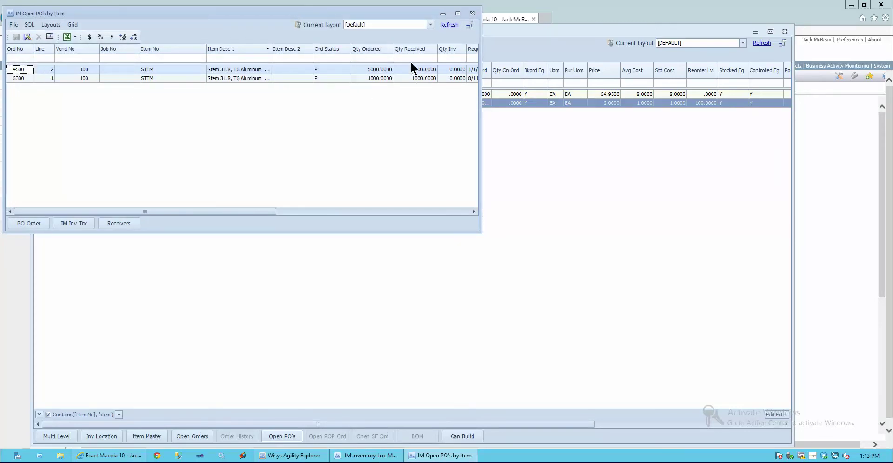
drag(370, 13, 370, 60)
click(473, 60)
Open IM Reorder Advice from the top shortages and run it for all items.
click(785, 31)
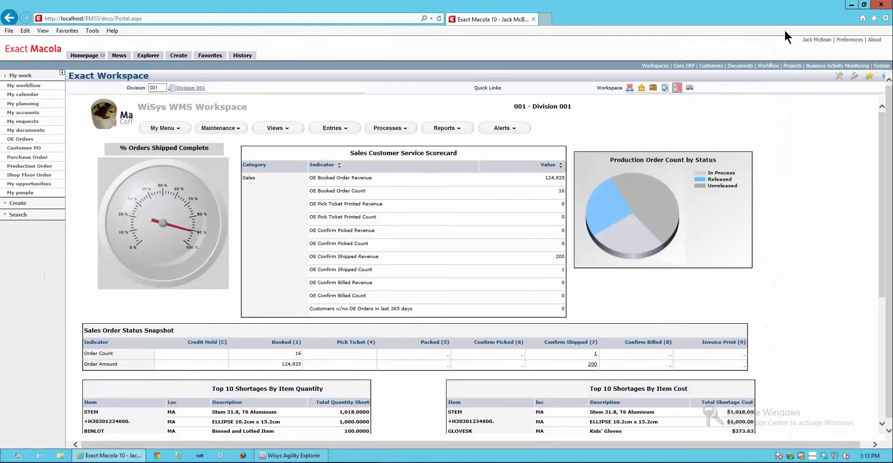
scroll(294, 312, down, 3)
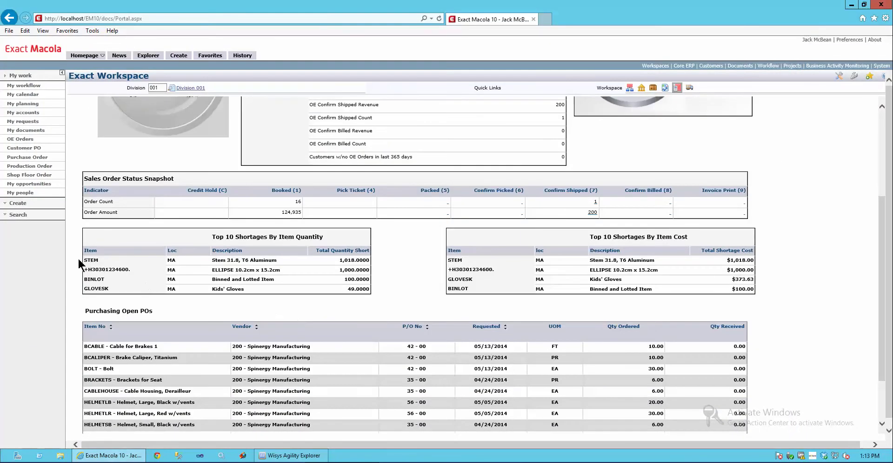
click(91, 269)
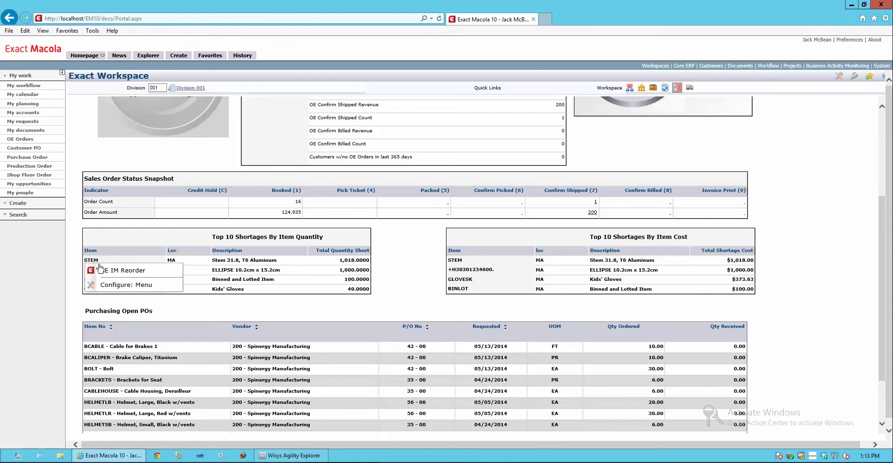
click(139, 275)
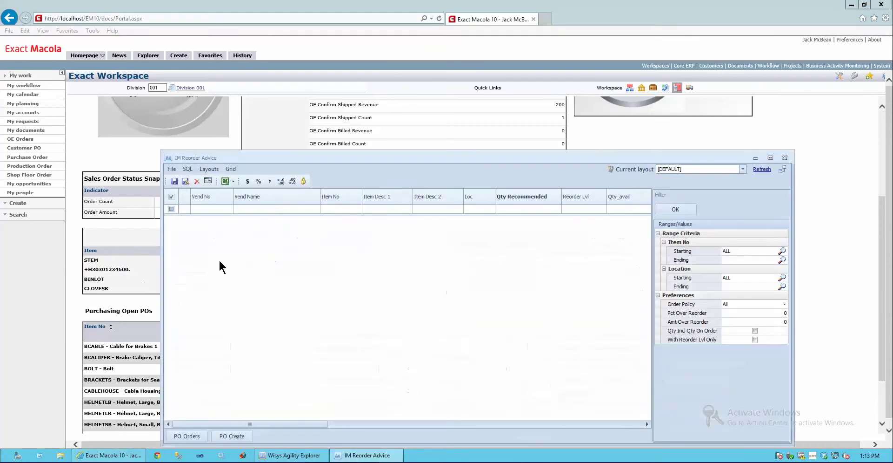
drag(274, 160, 228, 106)
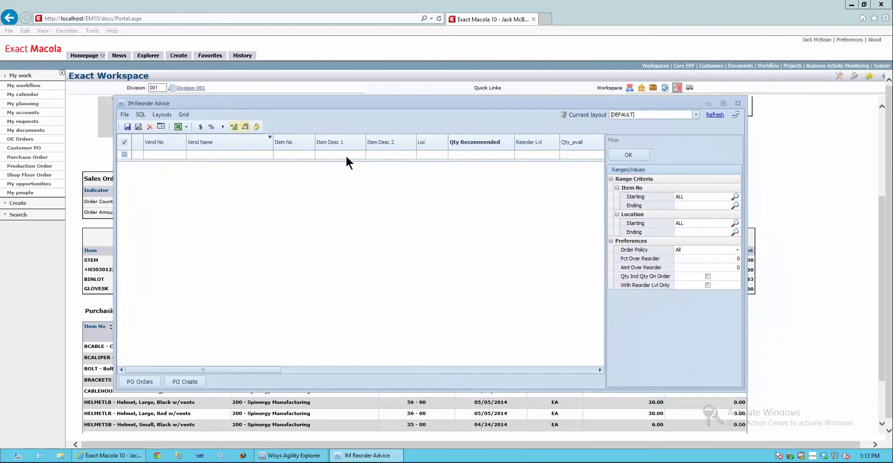
click(633, 155)
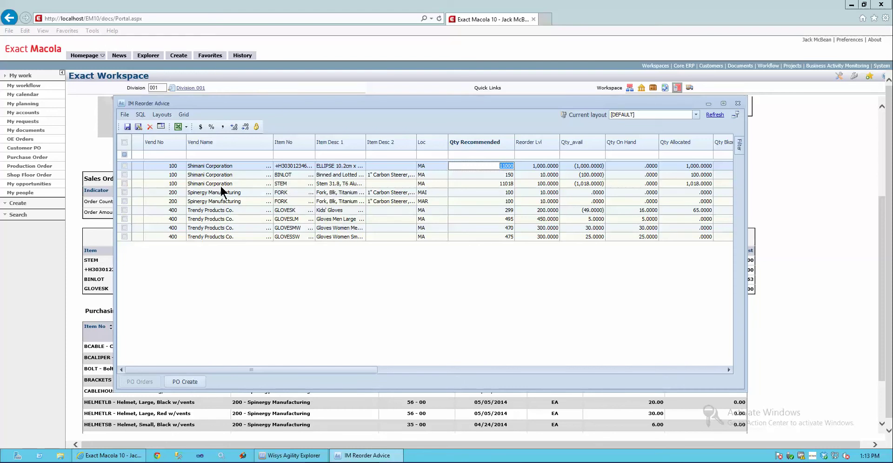
Set STEM's recommended quantity to 12000 and create purchase order 64-00 to Shimani Corporation.
click(498, 184)
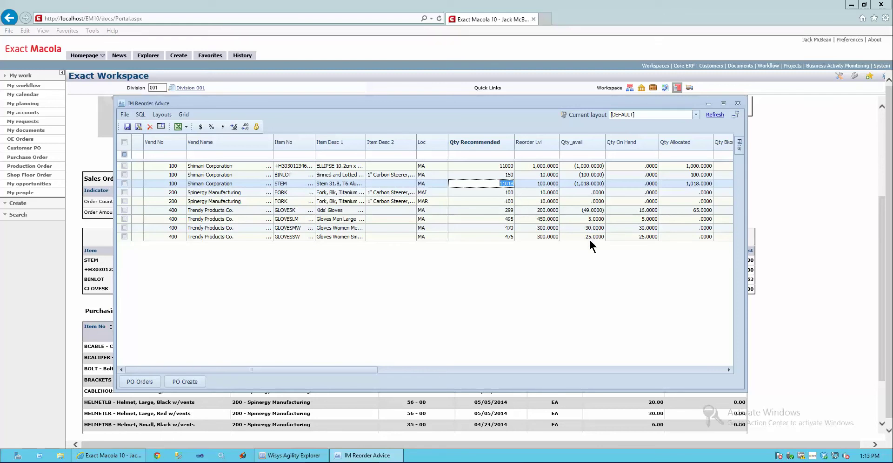
text(12000)
click(506, 211)
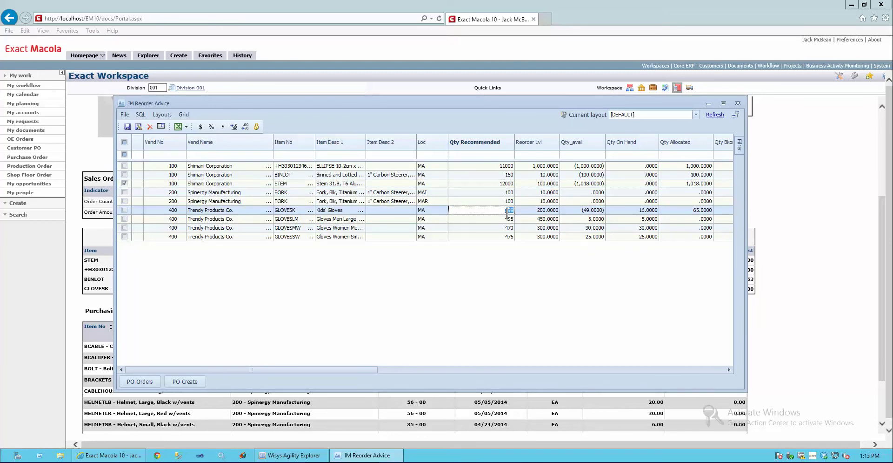
click(489, 184)
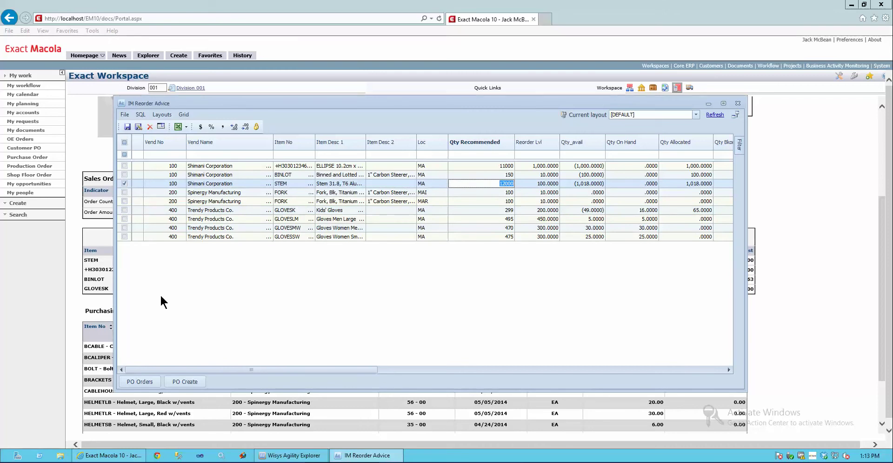
click(181, 380)
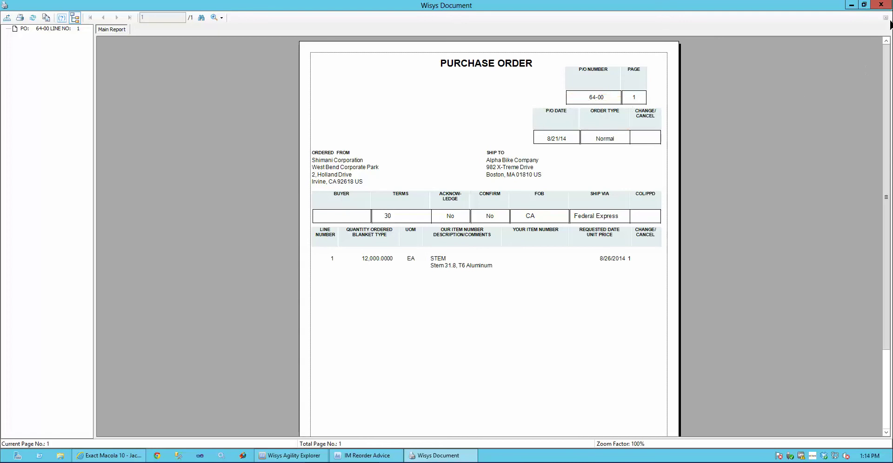
Close the PO 64-00 preview and minimise the portal, Agility Explorer and IM Reorder Advice windows.
click(887, 8)
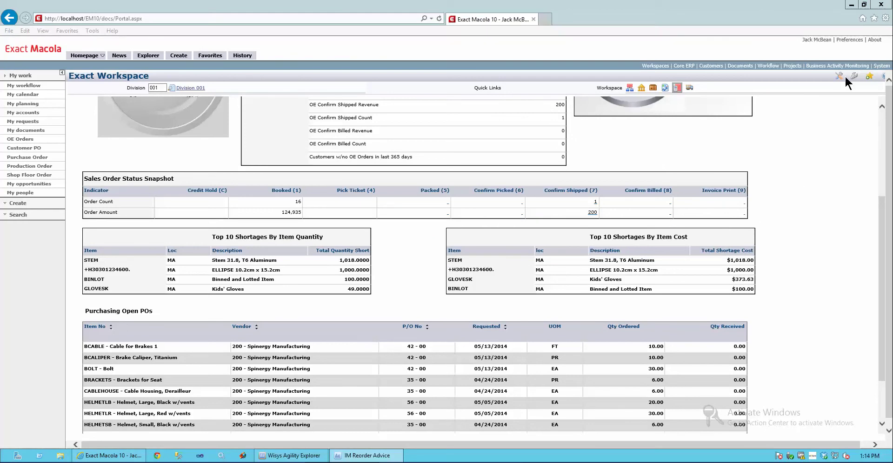
click(849, 5)
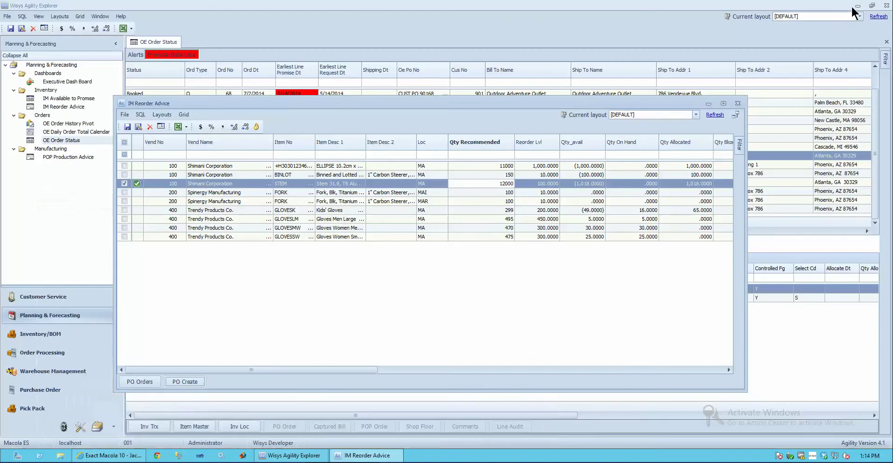
click(851, 7)
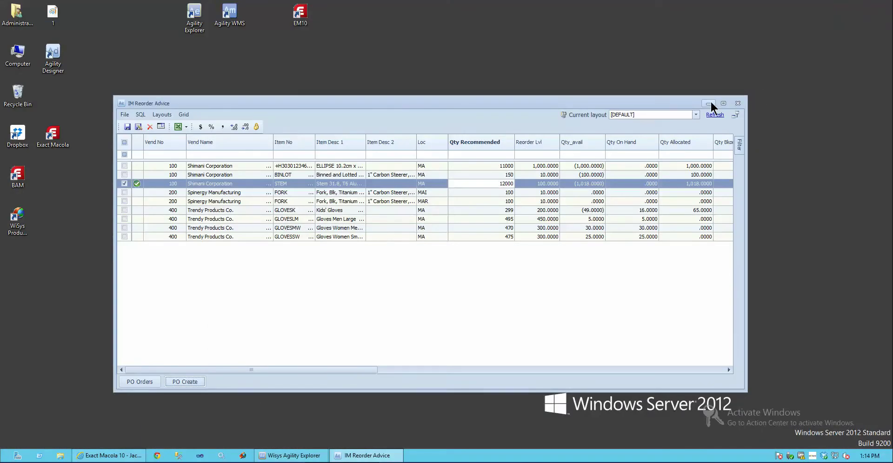
click(709, 103)
Start the Agility WMS handheld emulator in View in Skin mode and log in.
double_click(230, 15)
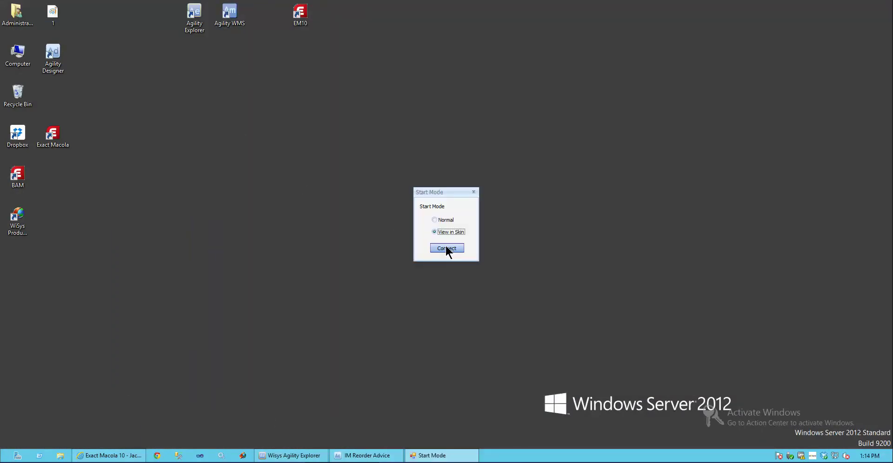
click(447, 248)
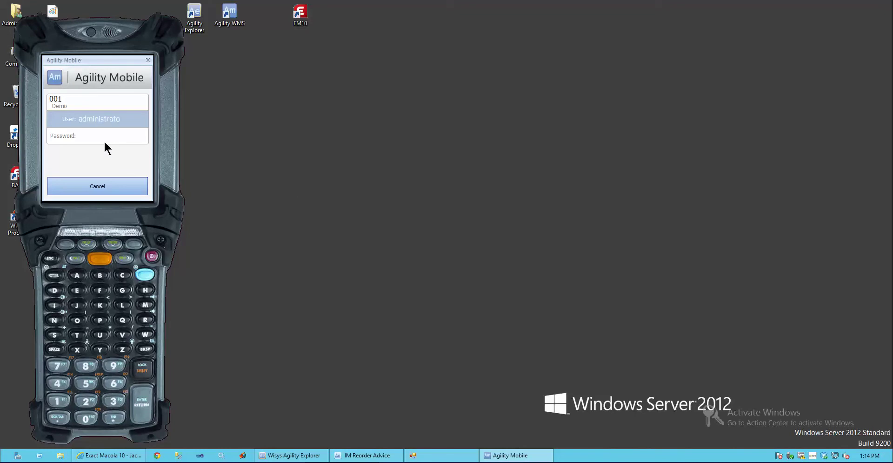
click(104, 141)
key(Return)
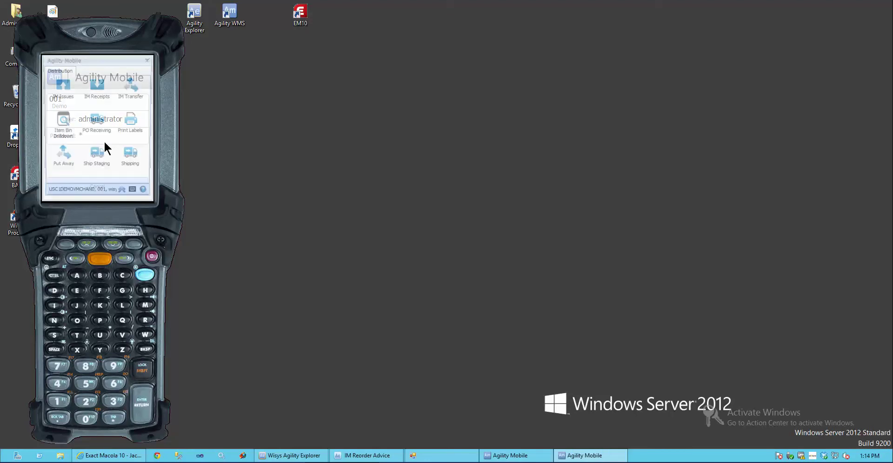
Receive 12000 STEM on purchase order 64 into bin DOCK and dismiss the print prompt.
click(97, 131)
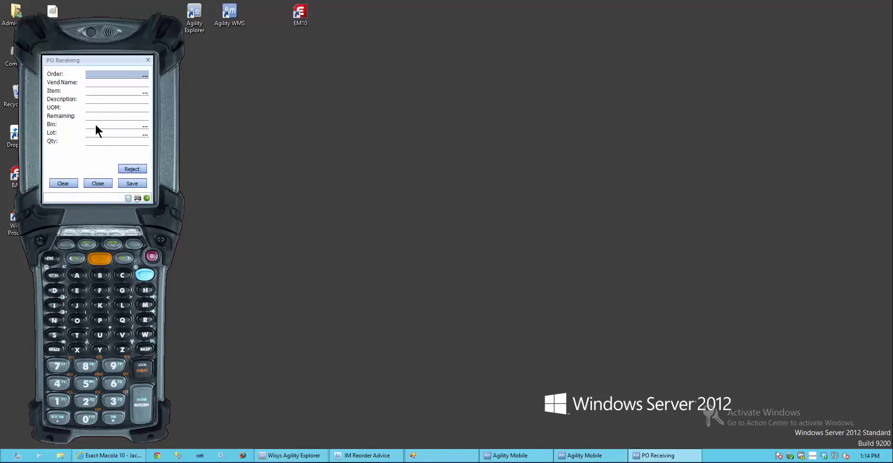
text(84)
key(Return)
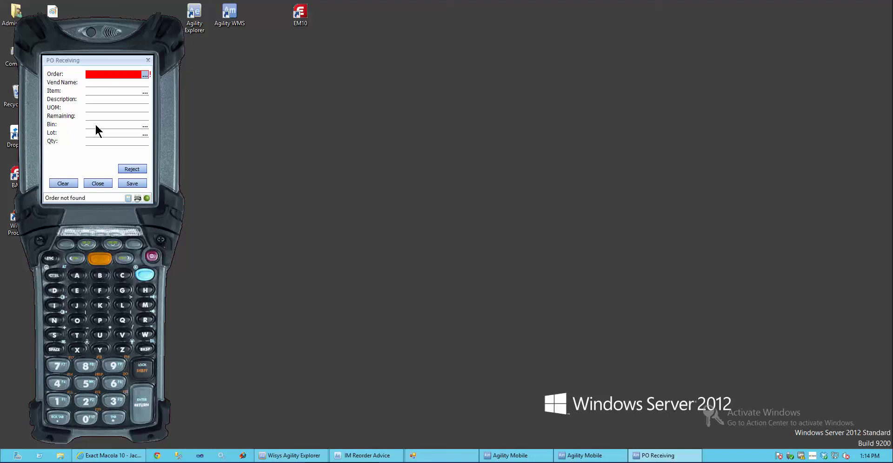
text(64)
key(Return)
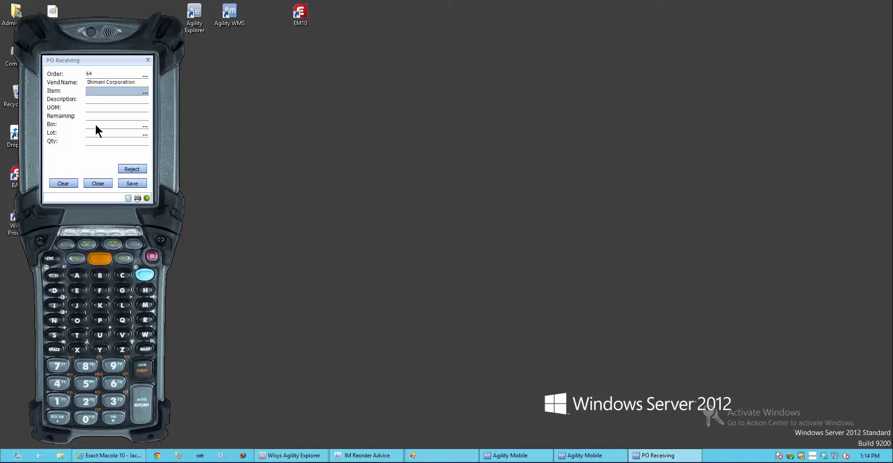
text(STEM)
key(Return)
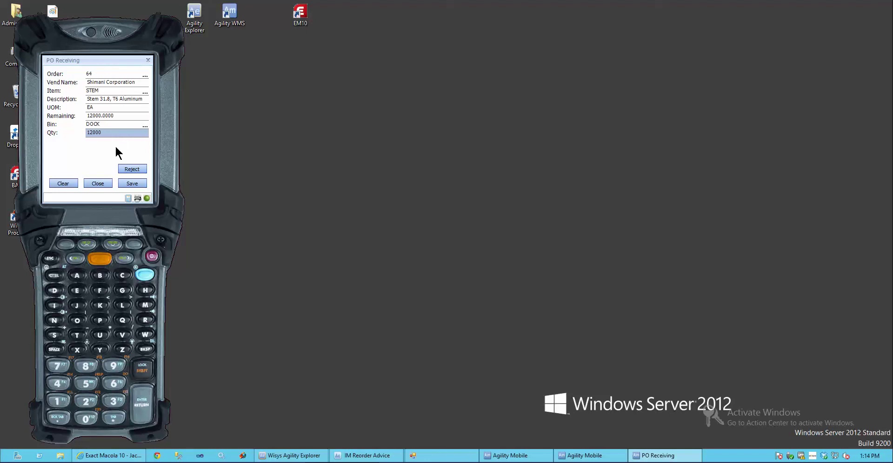
click(129, 181)
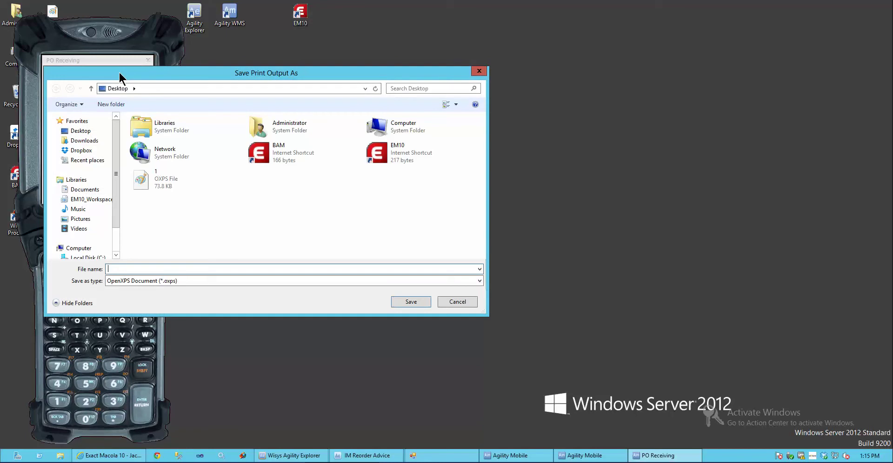
click(459, 298)
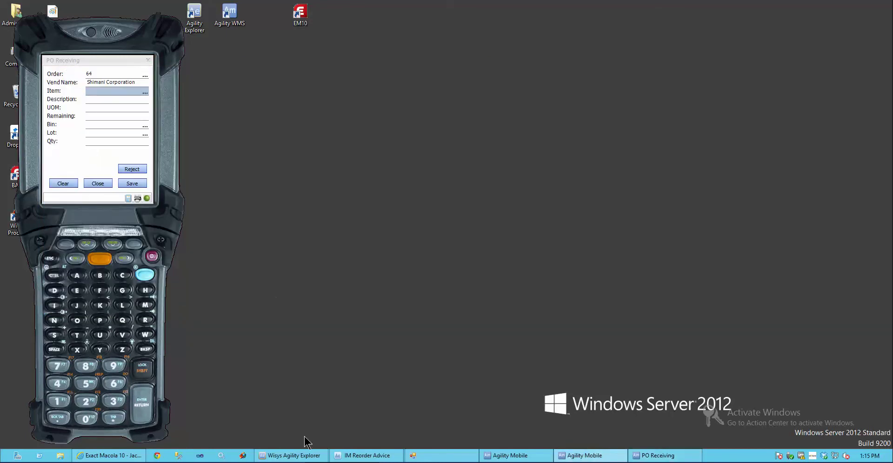
Return to the Exact Macola portal and refresh the workspace so STEM leaves the top-10 shortages.
click(115, 451)
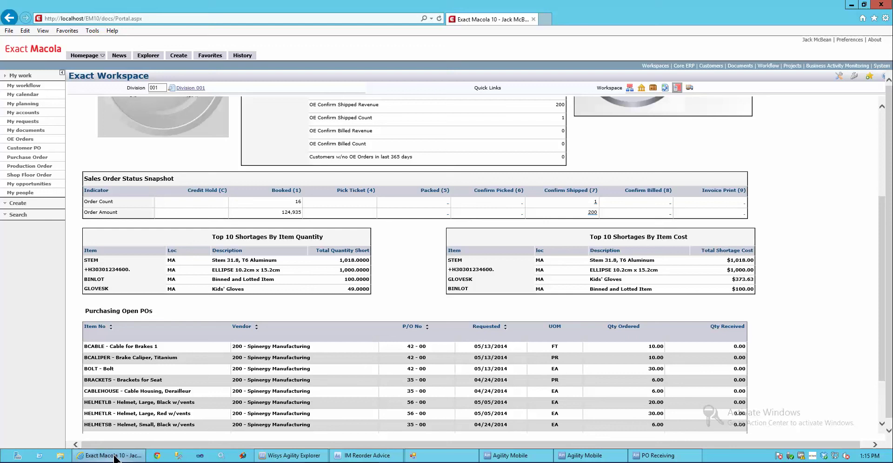
right_click(393, 252)
click(417, 218)
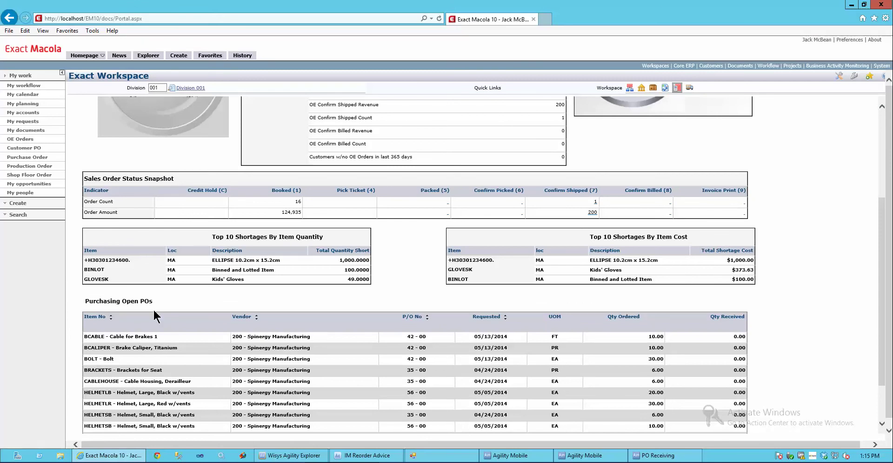
scroll(396, 278, up, 3)
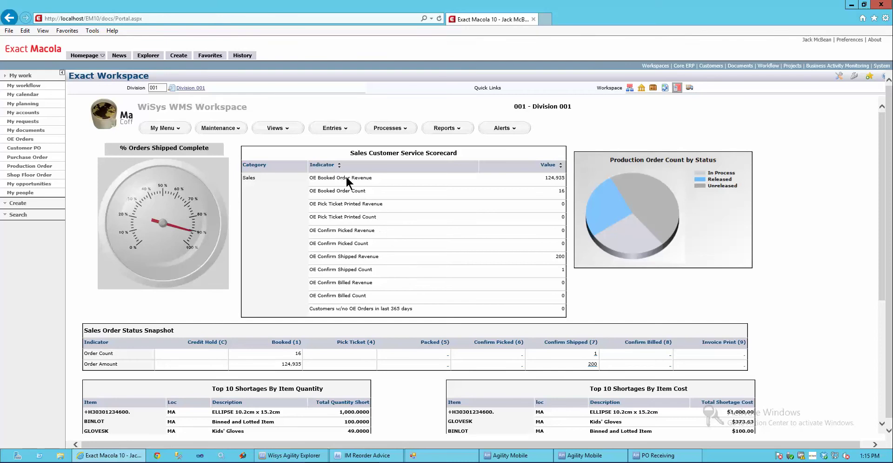
Open OE Pick Management from the Entries processes and load the open order lines.
click(349, 133)
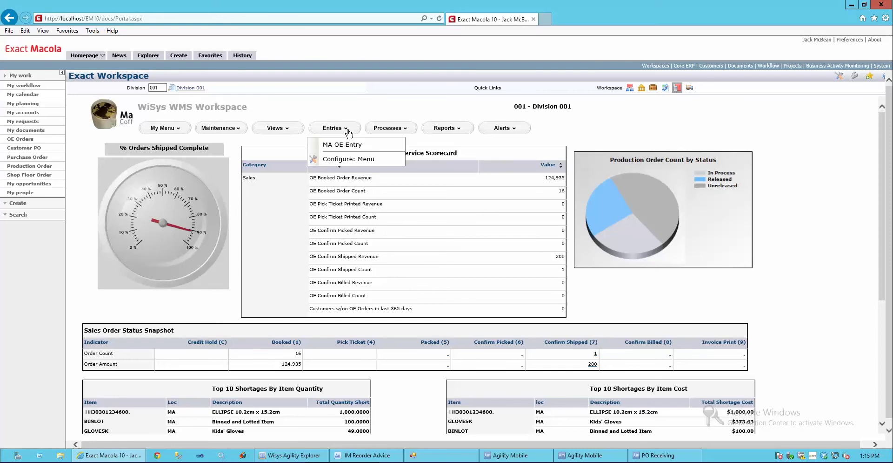
click(405, 129)
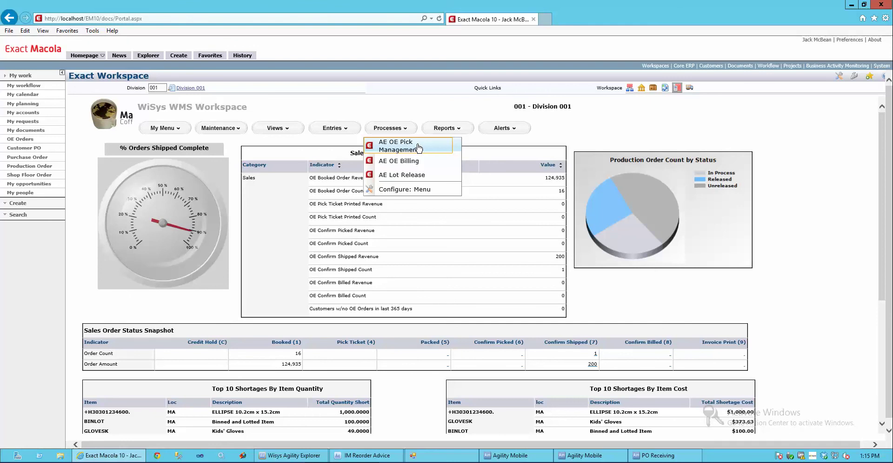
click(419, 148)
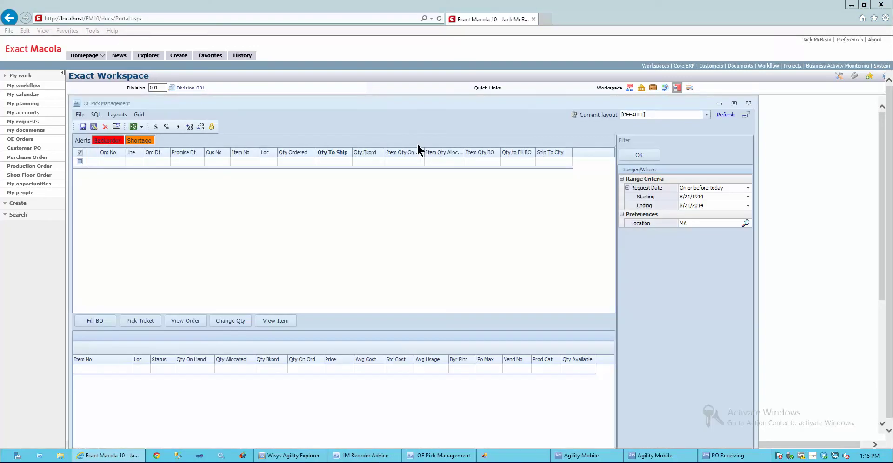
drag(376, 103, 394, 64)
click(657, 110)
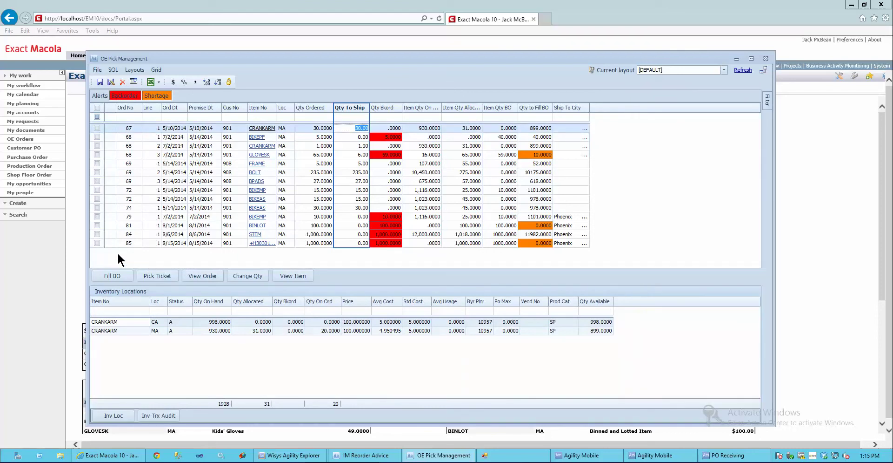
Fill the STEM backorder on order 84 and mark its 1,000-quantity line for picking.
click(97, 233)
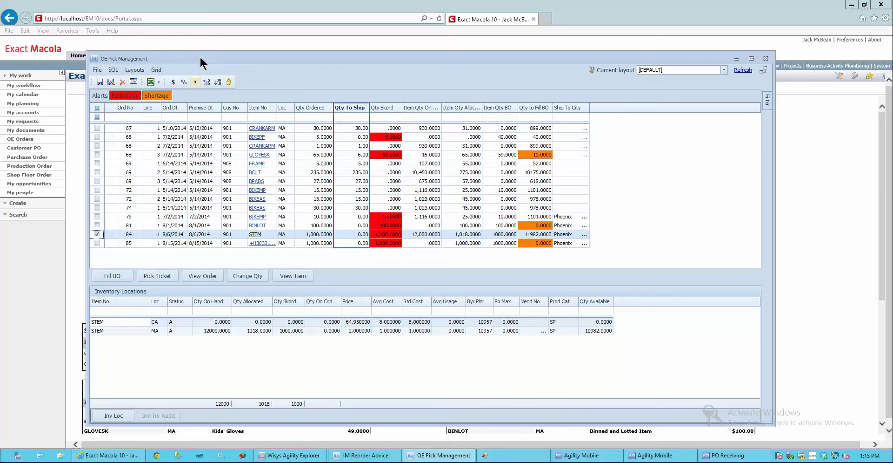
drag(201, 59, 205, 49)
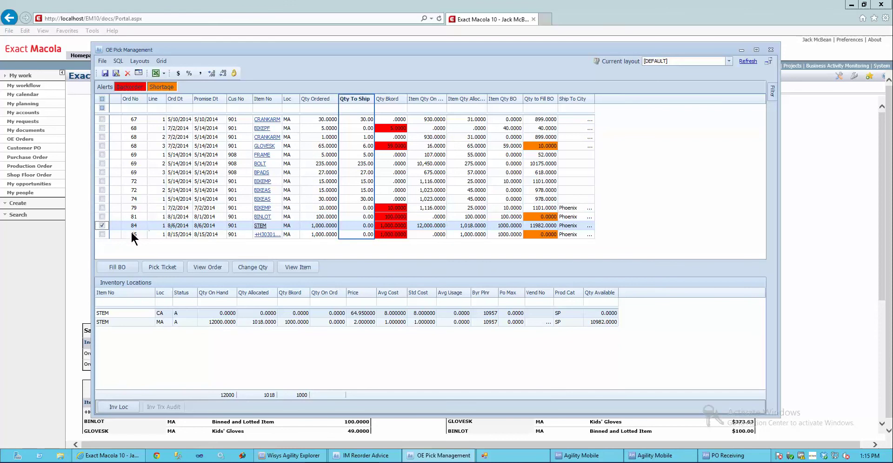
click(115, 266)
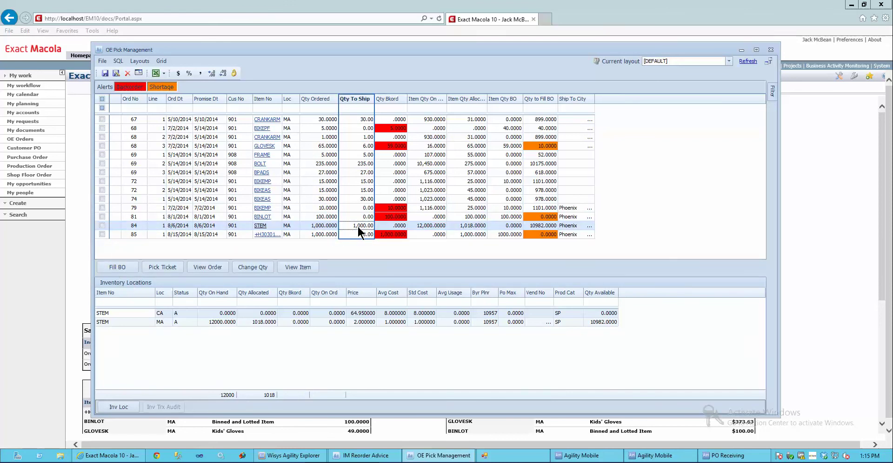
click(102, 225)
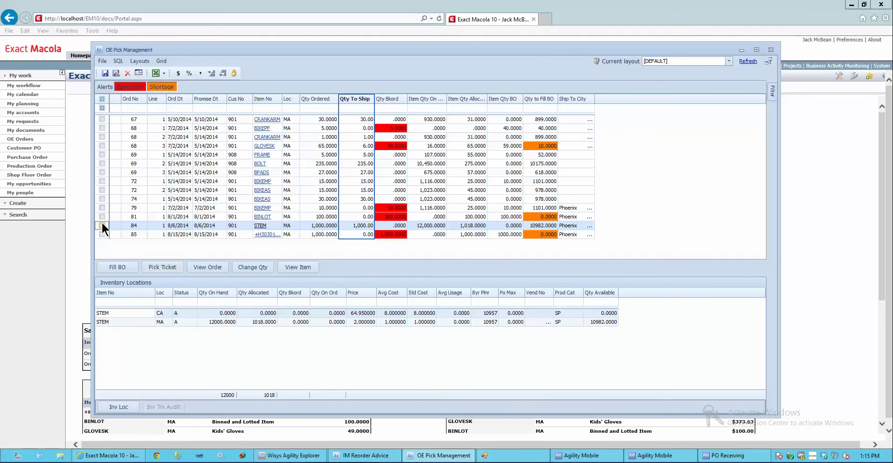
Print order 84's 1,000-STEM pick ticket, confirm it printed, refresh, and close OE Pick Management.
click(175, 266)
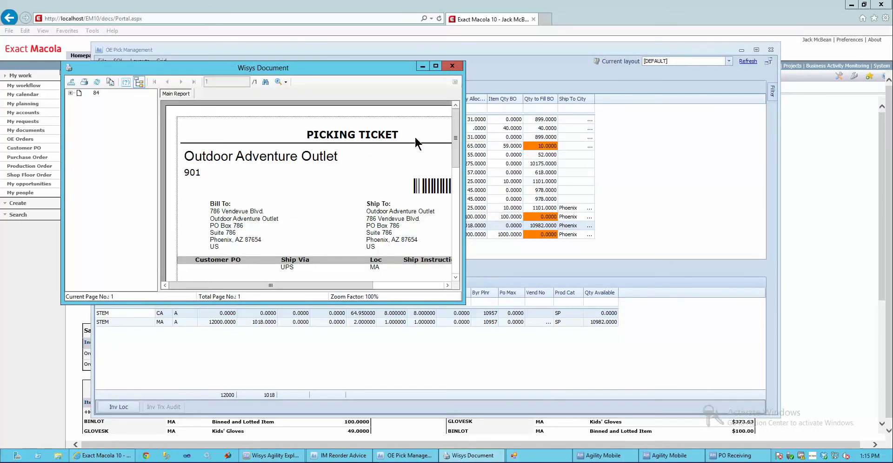
drag(463, 303, 715, 432)
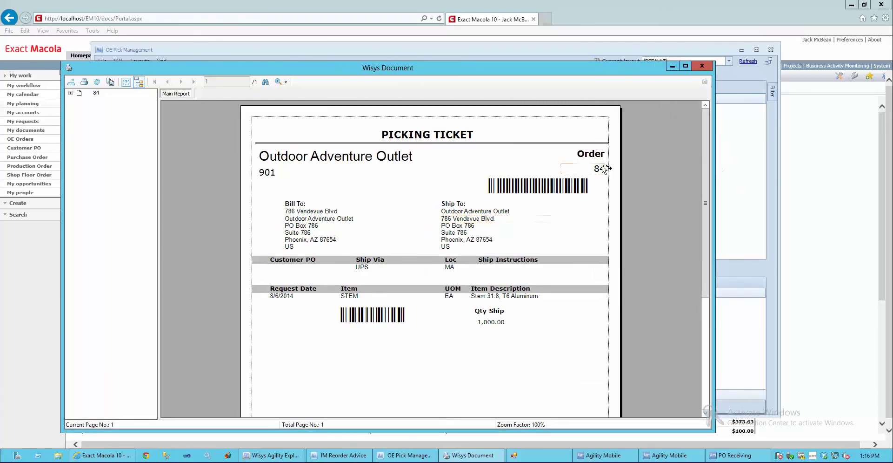
click(704, 66)
click(416, 244)
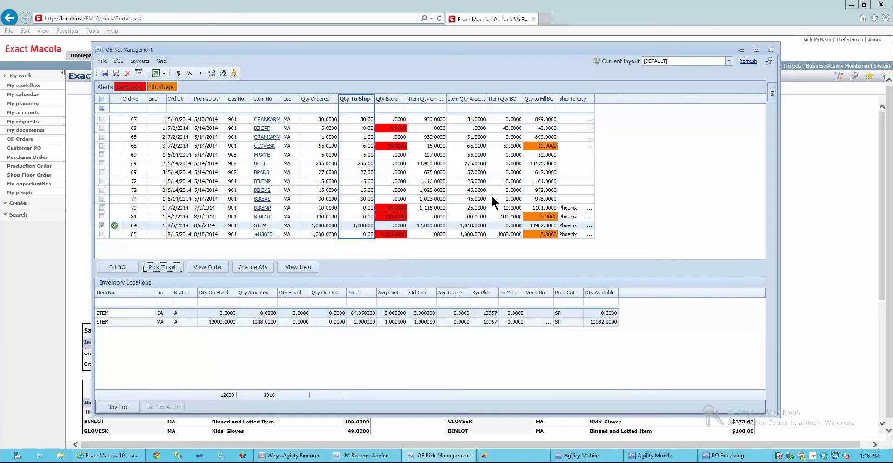
click(748, 62)
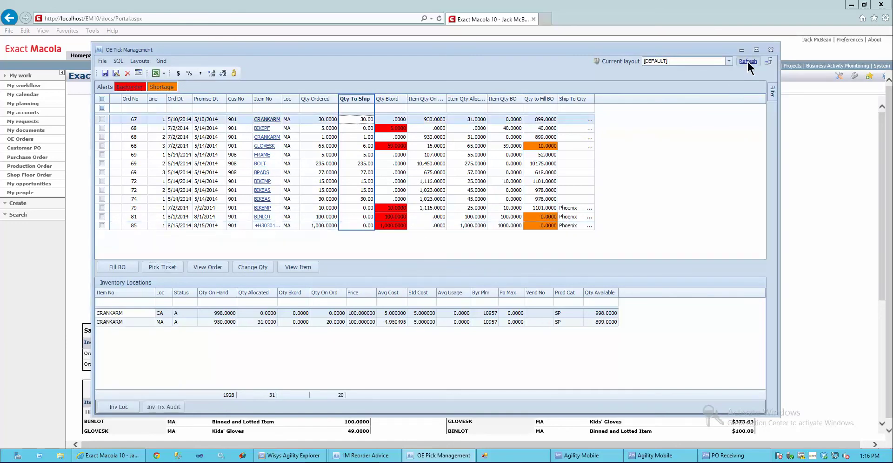
click(771, 50)
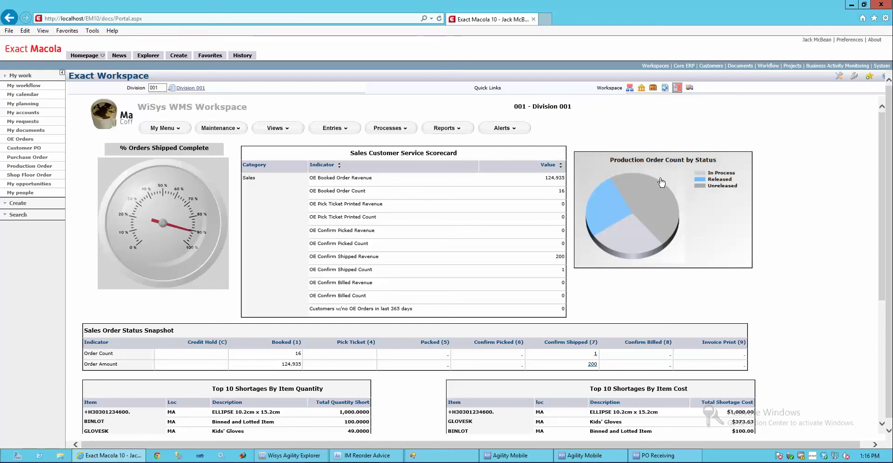
On the handheld, close PO Receiving and start a shipment for order 84, item STEM.
click(671, 457)
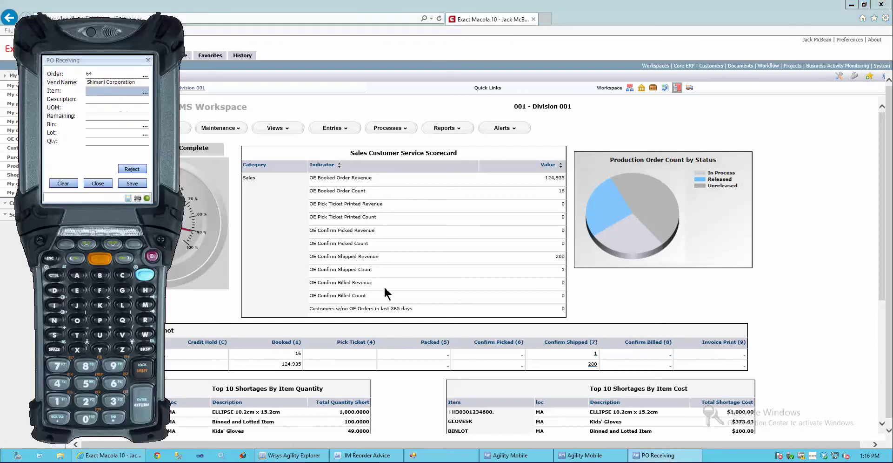
click(99, 183)
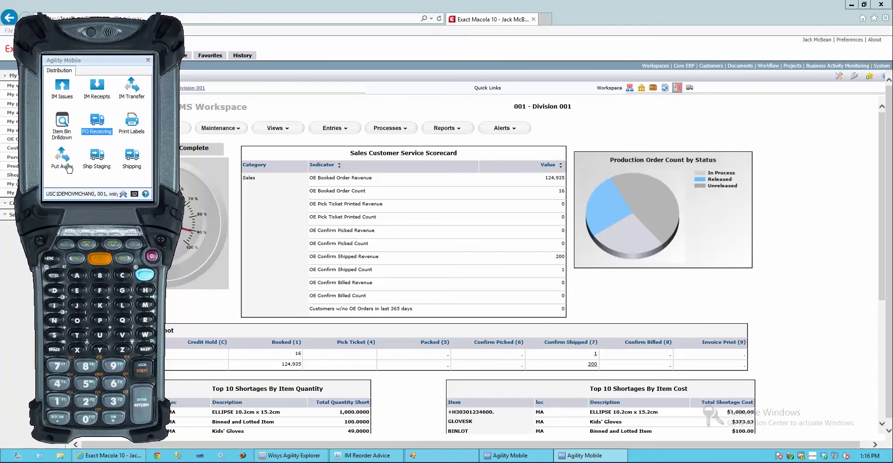
click(129, 158)
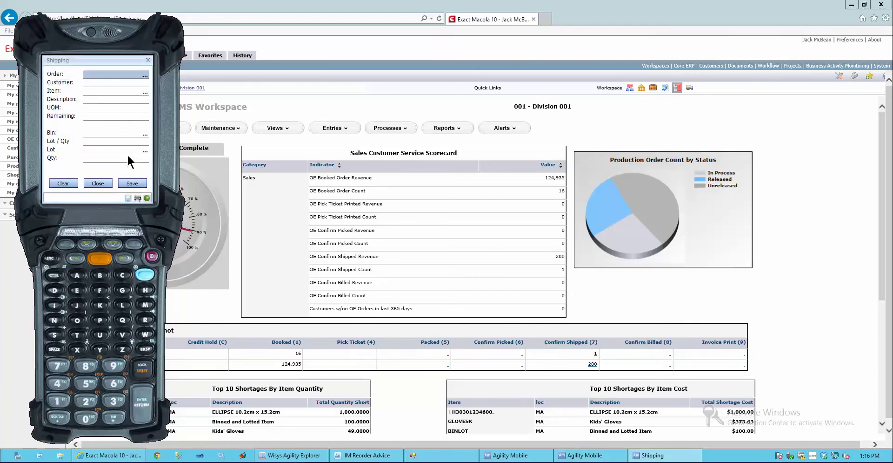
text(84)
key(Return)
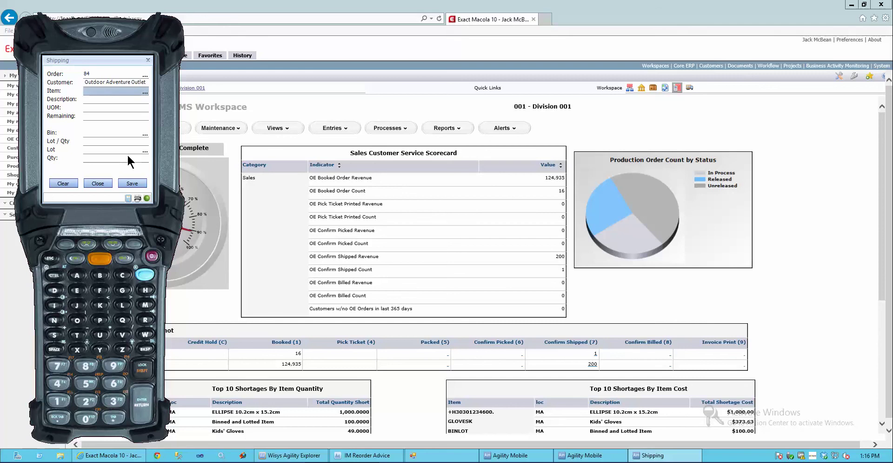
text(STEM)
key(Return)
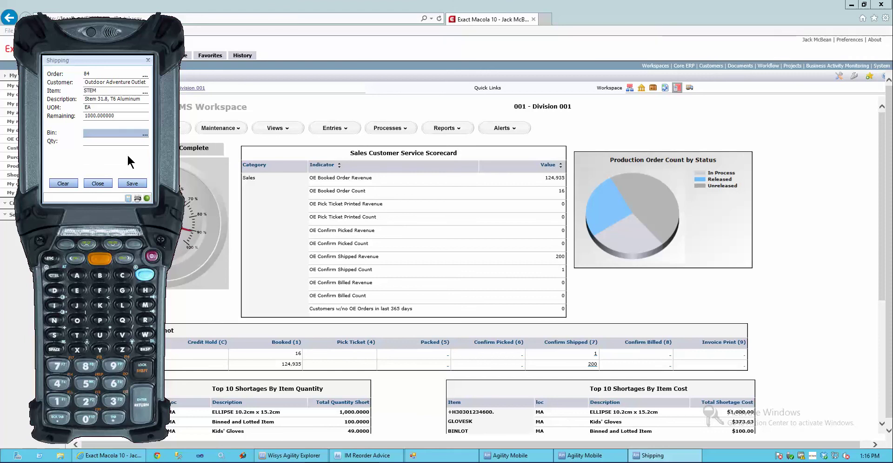
Ship the STEM from bin DOCK, then close the shipping form and return to Macola.
text(DOCK)
key(Return)
text(1000)
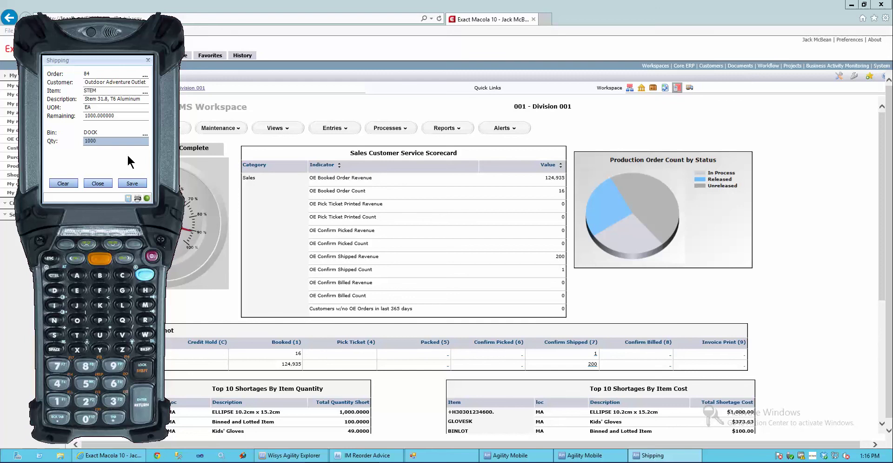
key(Return)
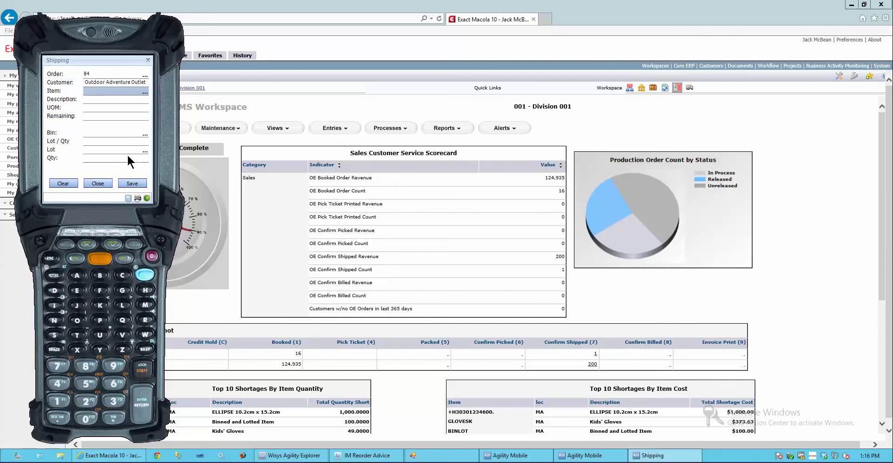
click(96, 182)
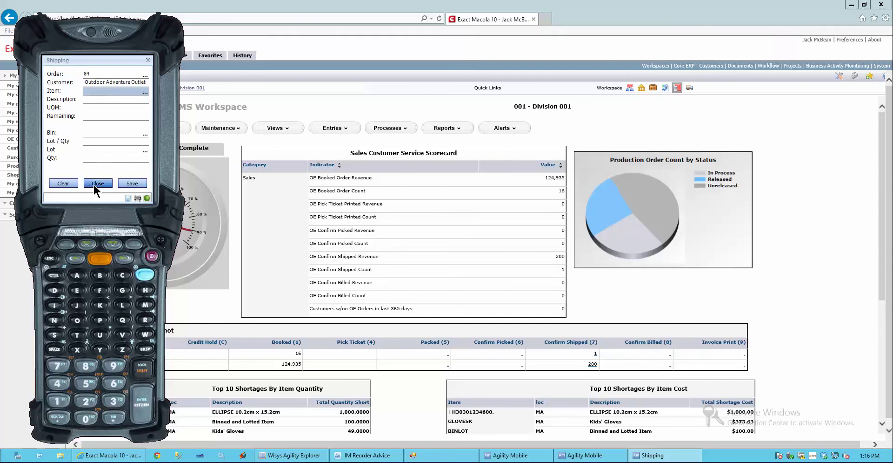
click(272, 100)
Bill only order 84 in AE OE Billing with invoicing set to Yes, generating invoice 171.
click(406, 130)
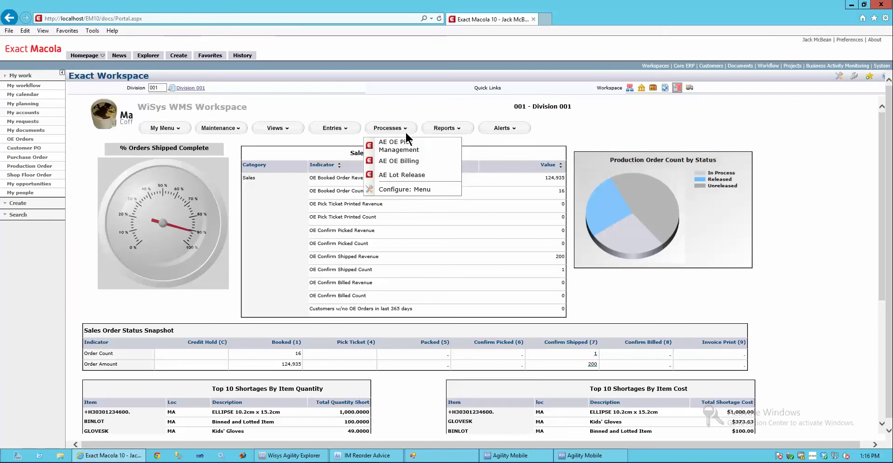
click(396, 162)
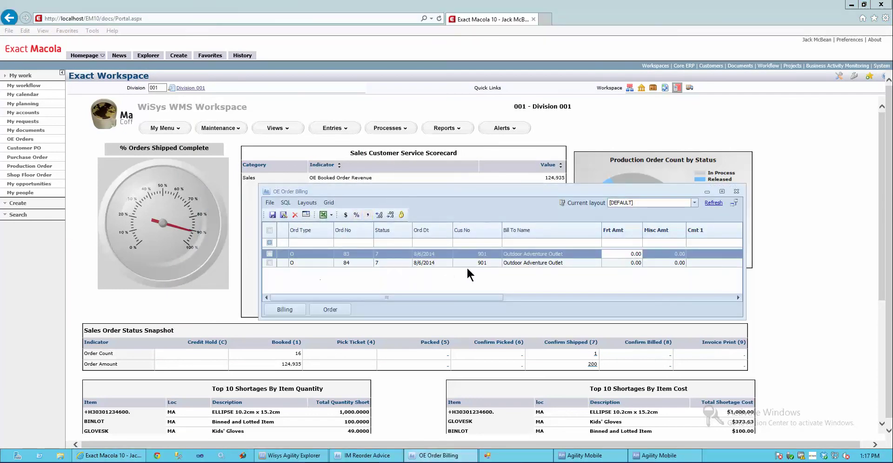
click(269, 255)
click(268, 261)
click(270, 262)
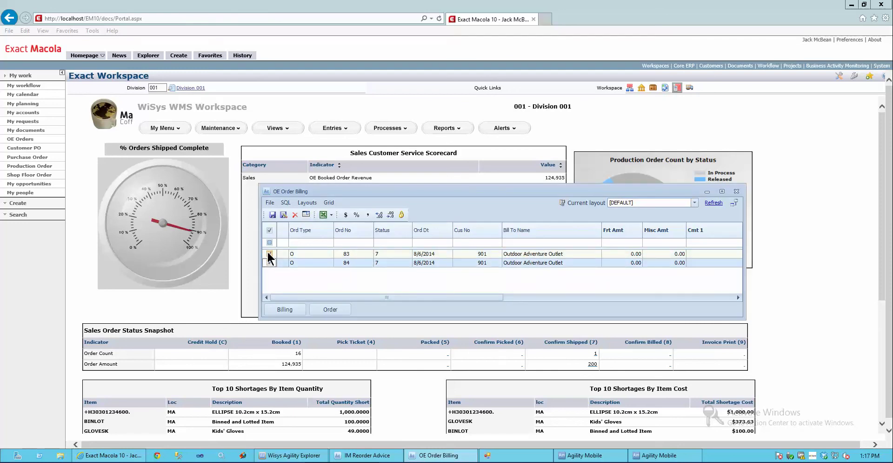
click(285, 309)
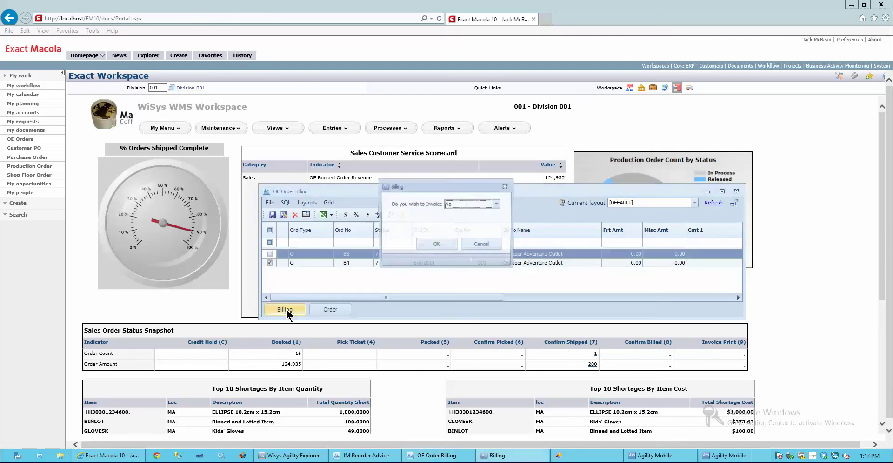
click(497, 203)
click(479, 213)
click(435, 244)
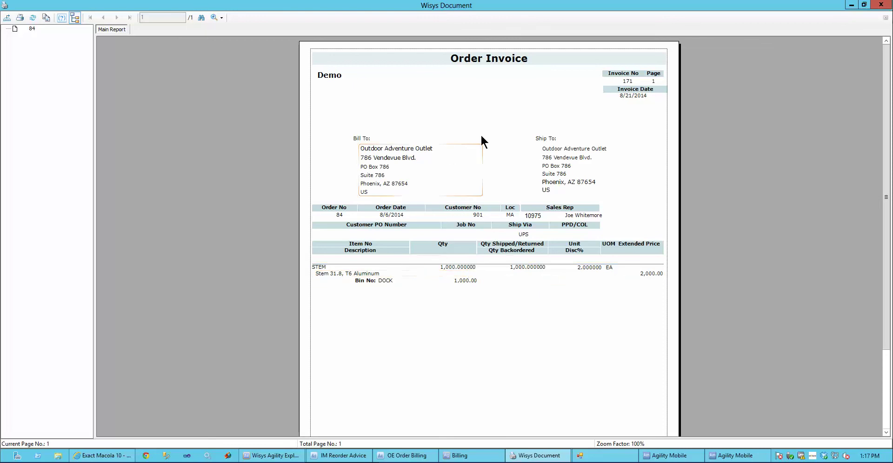
Close invoice 171's preview and the OE Order Billing window.
click(885, 7)
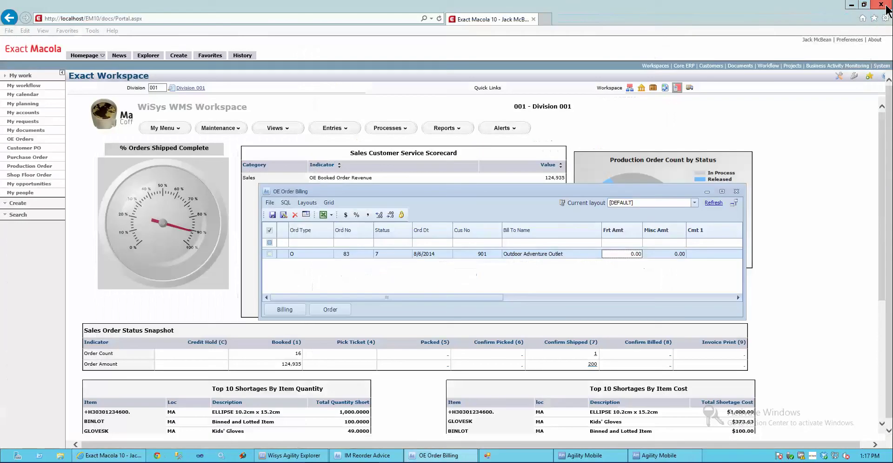
click(736, 191)
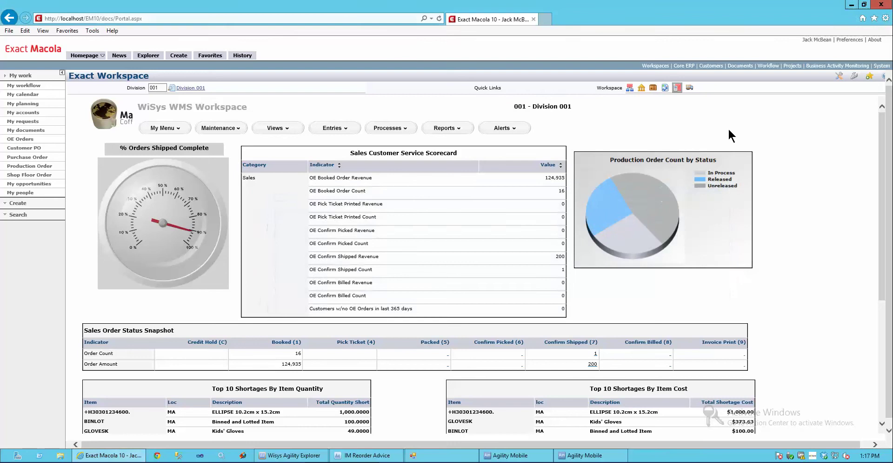